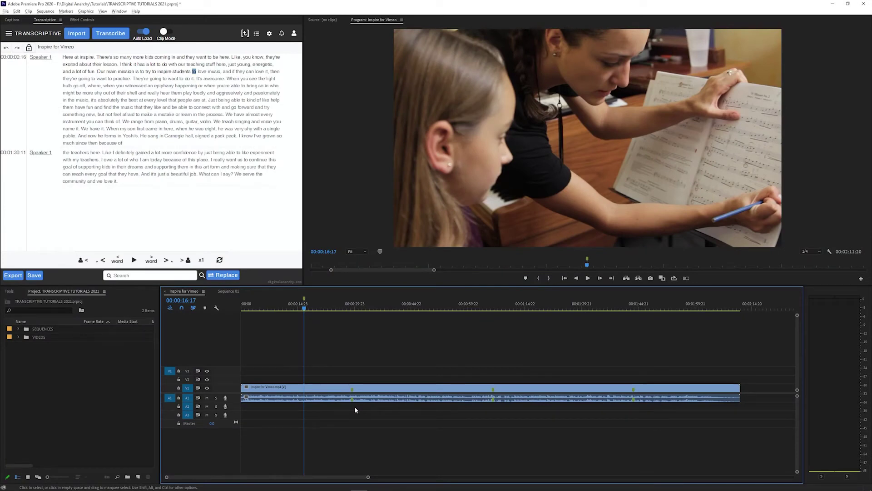
Check the Transcriptive version number in the About Transcriptive information
{"action": "left_click", "coordinate": [472, 219]}
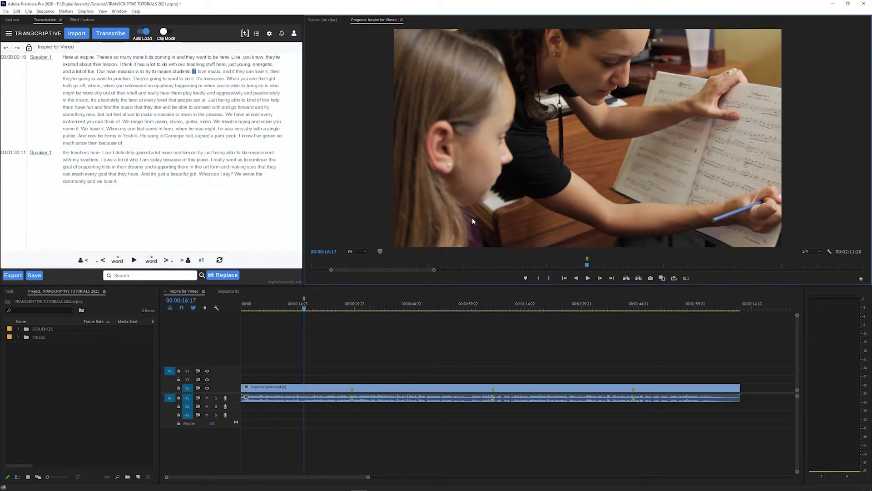
{"action": "left_click", "coordinate": [226, 234]}
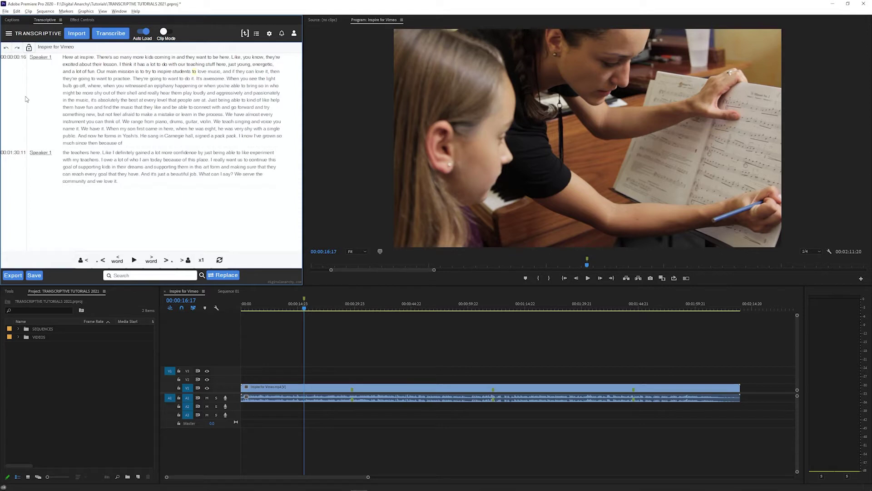
{"action": "left_click", "coordinate": [8, 33]}
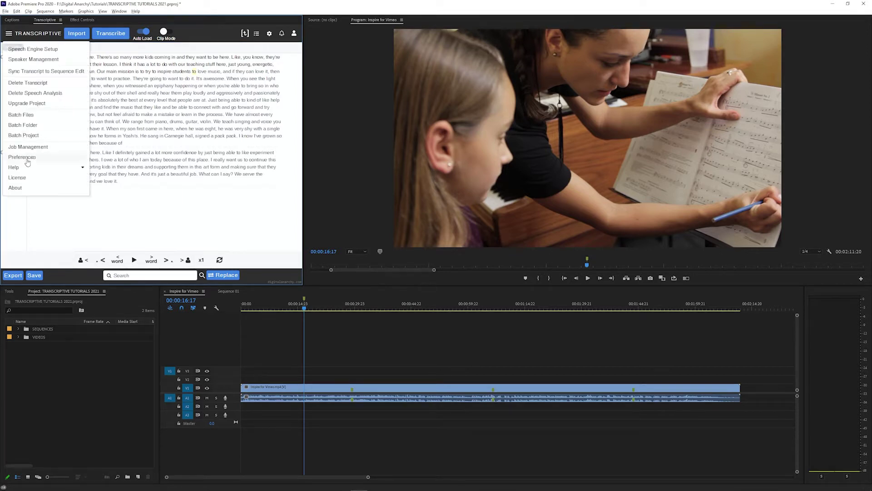
{"action": "left_click", "coordinate": [30, 191]}
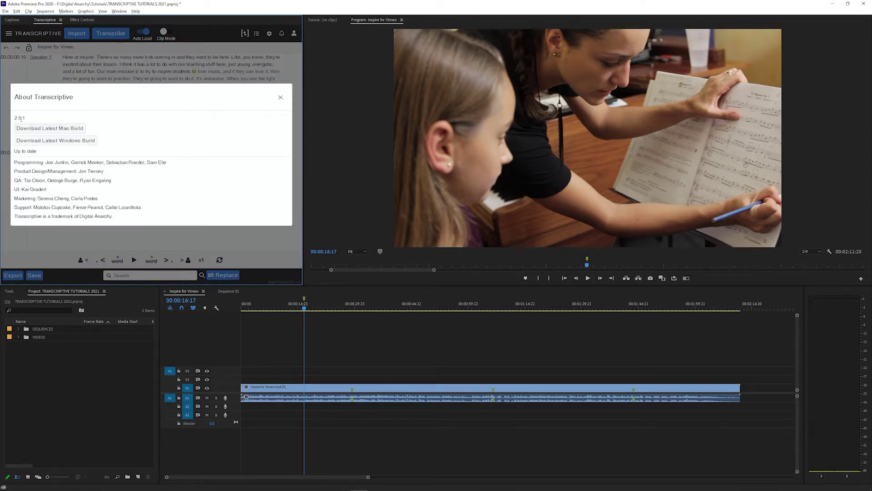
{"action": "double_click", "coordinate": [20, 118]}
{"action": "left_click", "coordinate": [281, 97]}
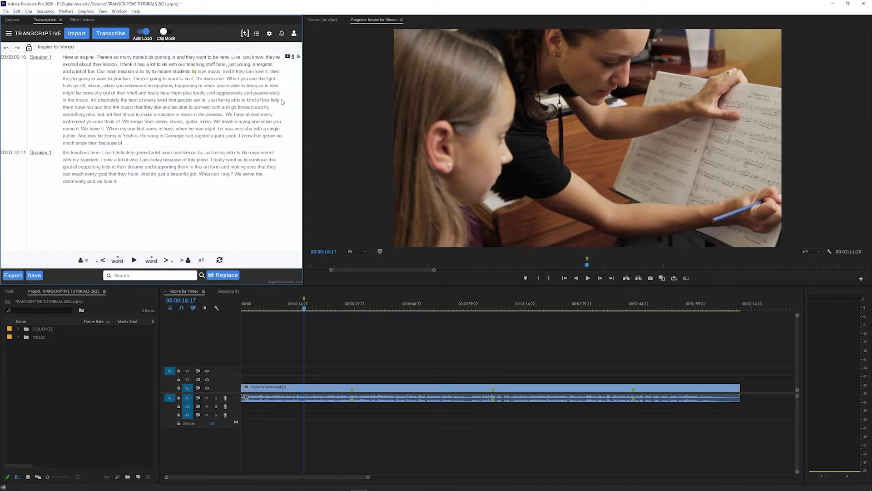
Stop playback and switch Transcriptive's caption export format to SRT with speaker names included
{"action": "key", "text": "space"}
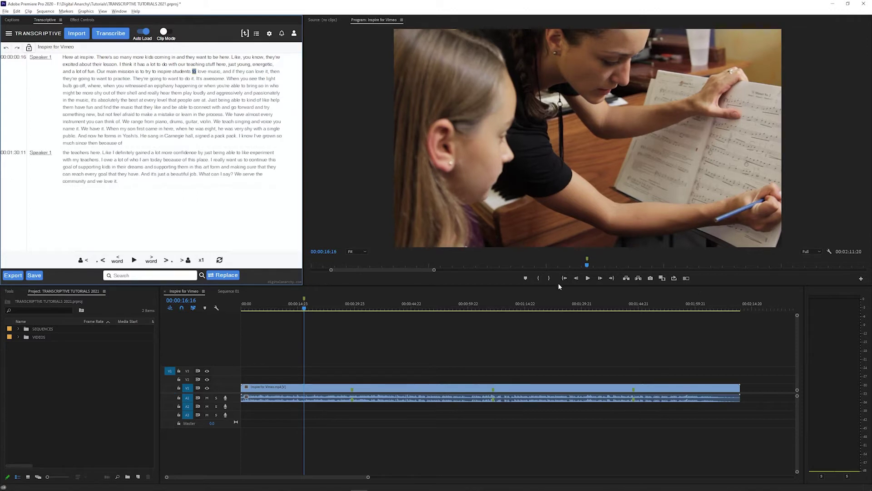
{"action": "left_click", "coordinate": [13, 275]}
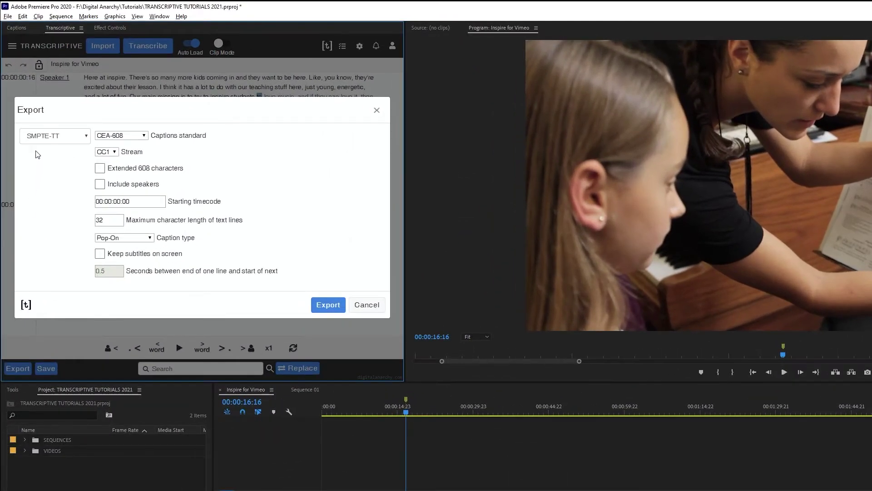
{"action": "left_click", "coordinate": [40, 134]}
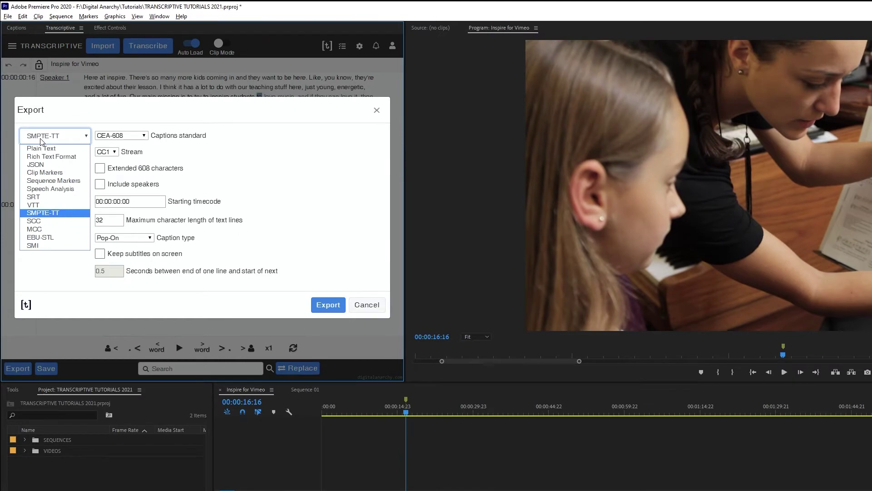
{"action": "left_click", "coordinate": [39, 199]}
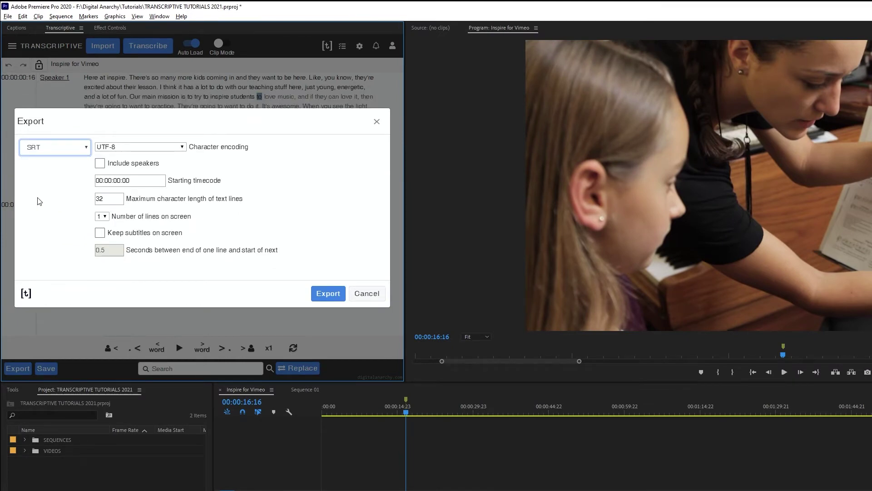
{"action": "left_click", "coordinate": [104, 198]}
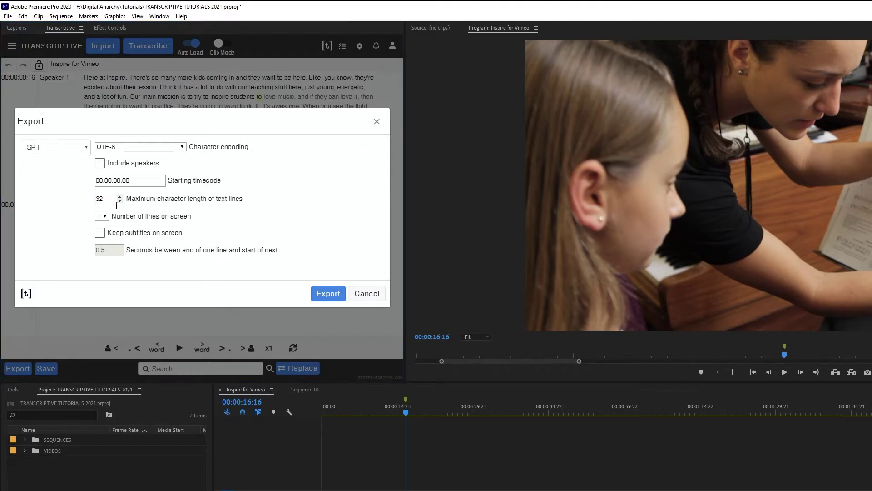
{"action": "left_click", "coordinate": [100, 164]}
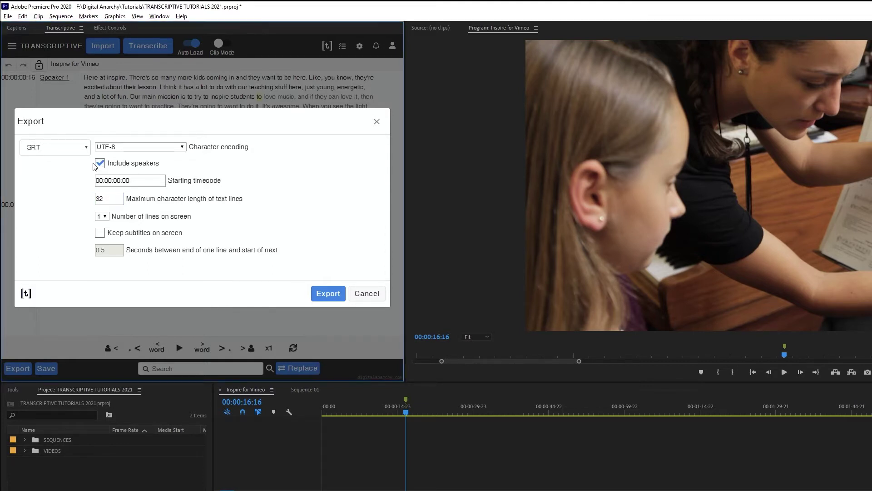
Turn speaker names back off and keep the SRT captions at one line on screen
{"action": "left_click_drag", "start_coordinate": [109, 164], "coordinate": [160, 165]}
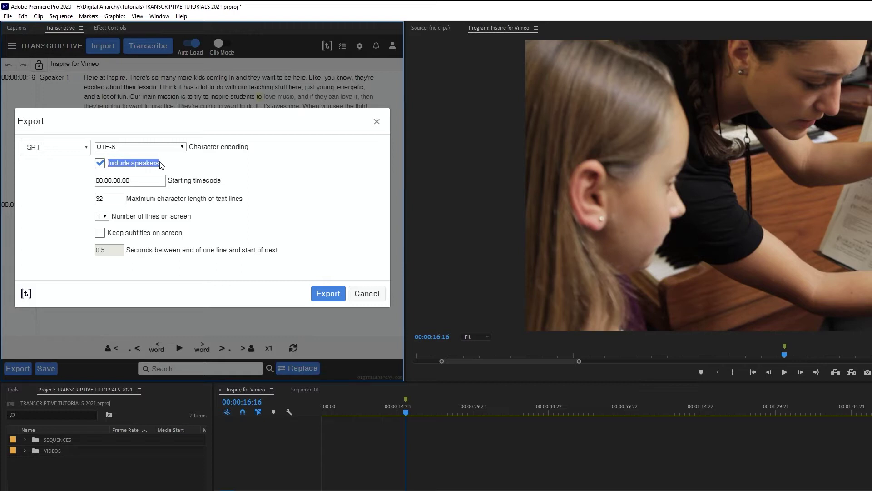
{"action": "left_click", "coordinate": [100, 164]}
{"action": "left_click", "coordinate": [102, 199]}
{"action": "left_click", "coordinate": [107, 217]}
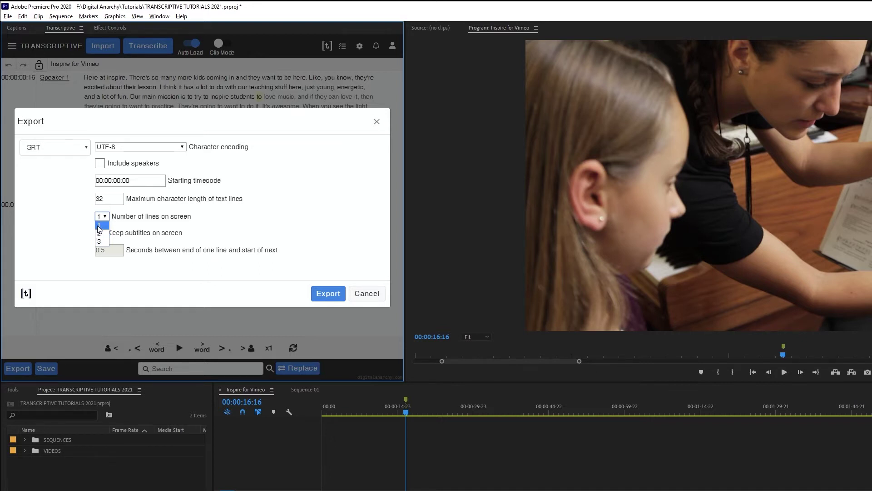
{"action": "left_click", "coordinate": [99, 226]}
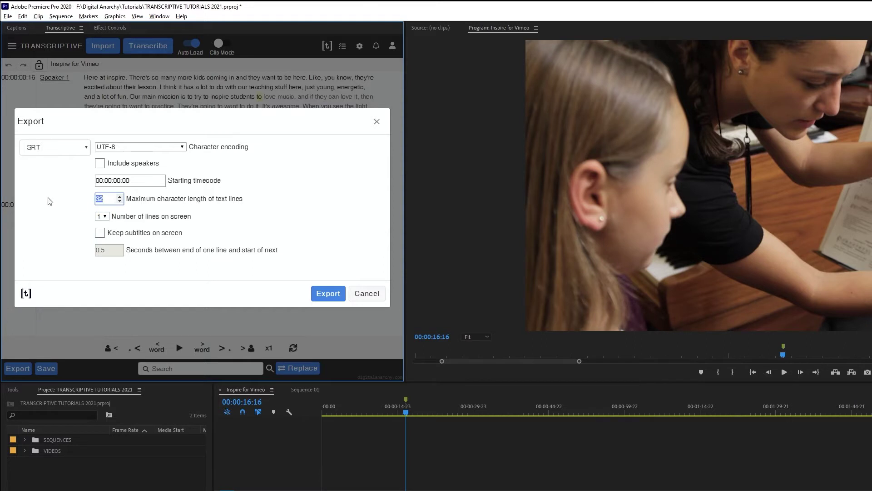
{"action": "left_click", "coordinate": [107, 218]}
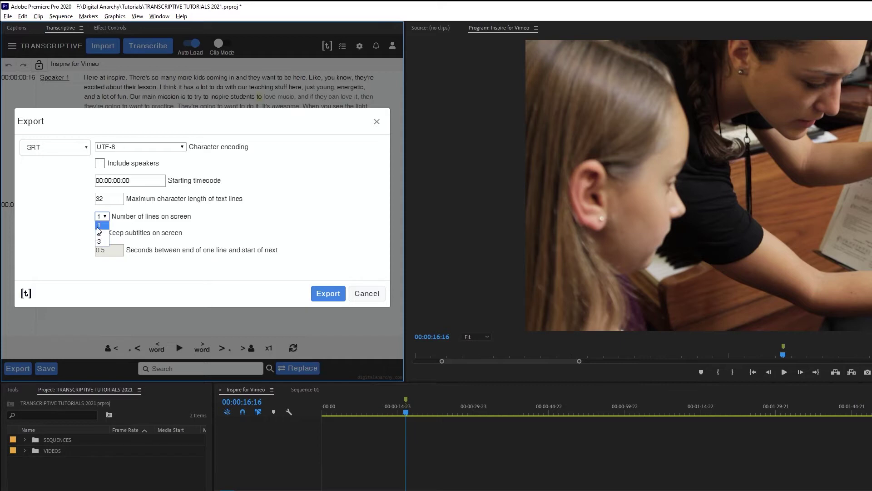
{"action": "left_click", "coordinate": [99, 228]}
Try Keep subtitles on screen, then leave it unchecked
{"action": "left_click", "coordinate": [99, 232]}
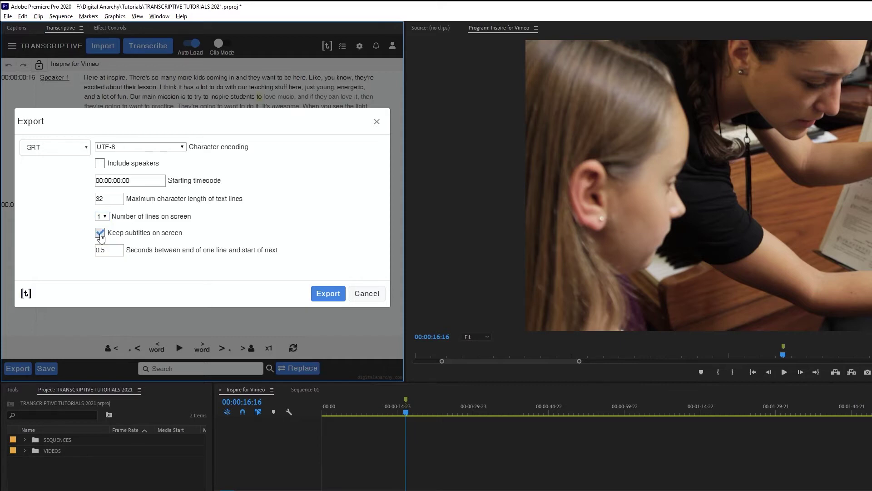
{"action": "left_click", "coordinate": [99, 231]}
{"action": "left_click", "coordinate": [99, 231]}
{"action": "key", "text": "Tab"}
{"action": "left_click", "coordinate": [100, 232]}
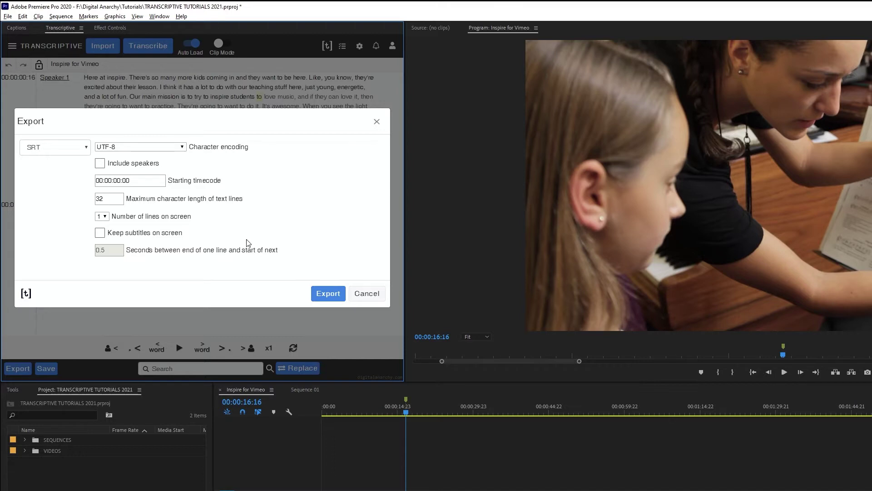
Save Inspire for Vimeo.srt to CAPTIONS, import it, and drag it onto the timeline above V1
{"action": "left_click", "coordinate": [328, 293]}
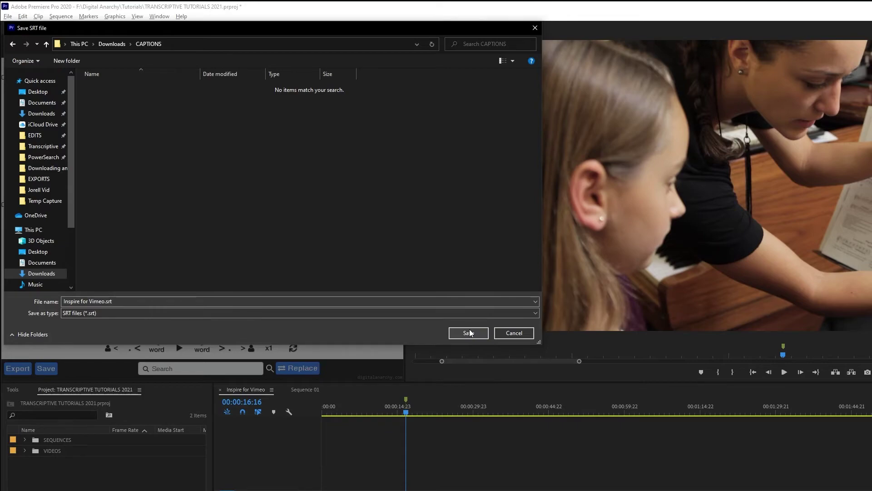
{"action": "left_click", "coordinate": [469, 333]}
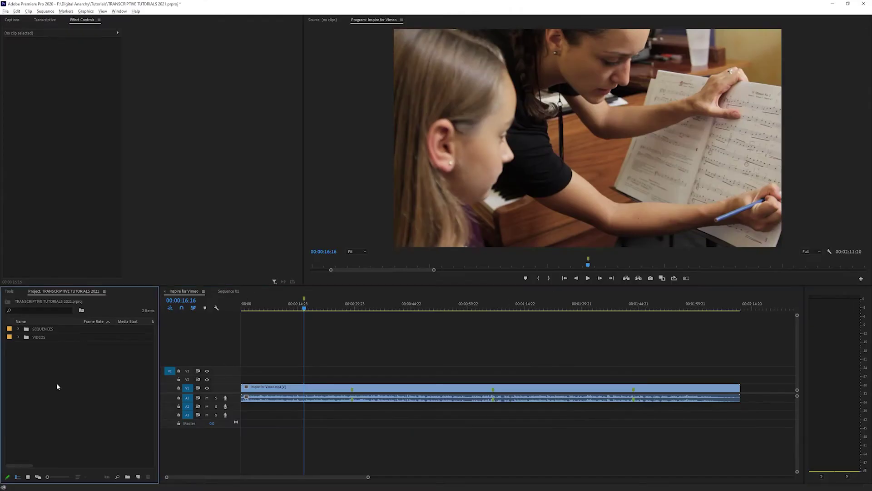
{"action": "double_click", "coordinate": [56, 382]}
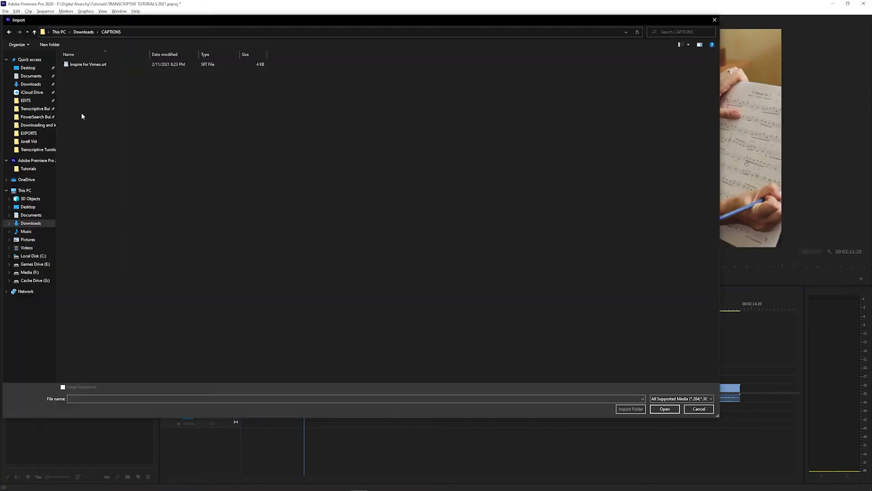
{"action": "left_click", "coordinate": [76, 67]}
{"action": "left_click", "coordinate": [659, 407]}
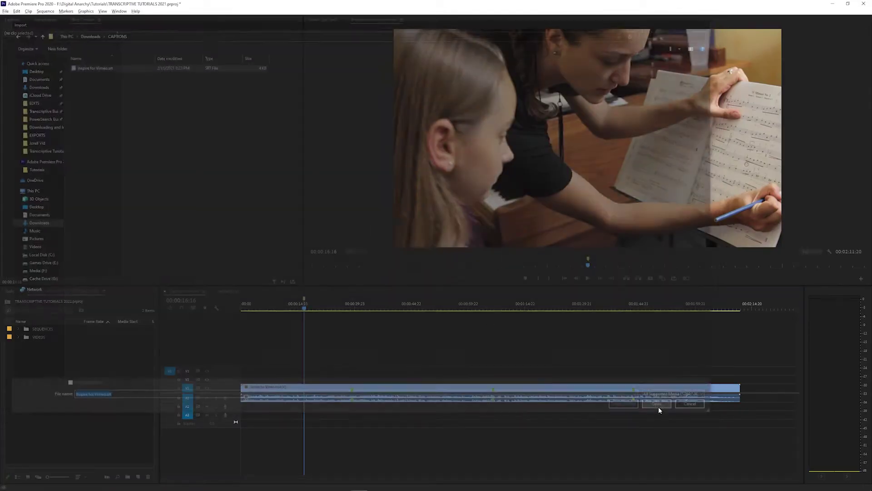
{"action": "left_click_drag", "start_coordinate": [29, 346], "coordinate": [238, 385]}
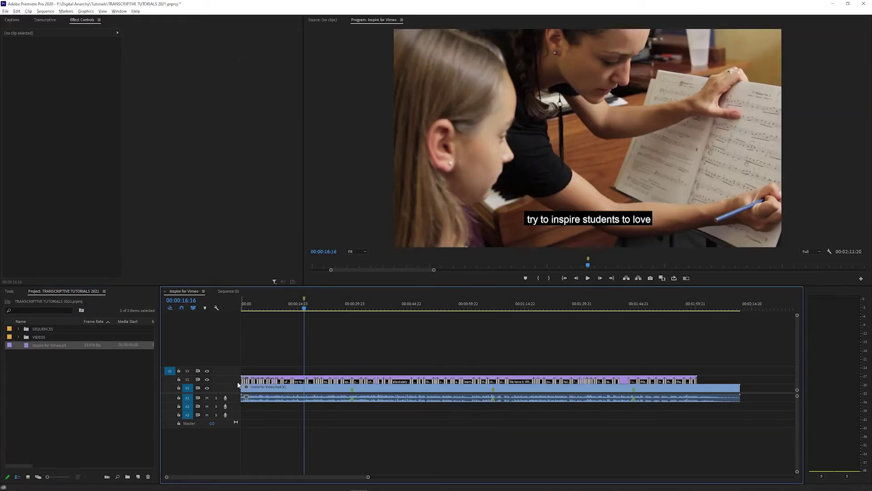
Select all captions in the SRT clip and set their font to Arial
{"action": "left_click", "coordinate": [363, 379]}
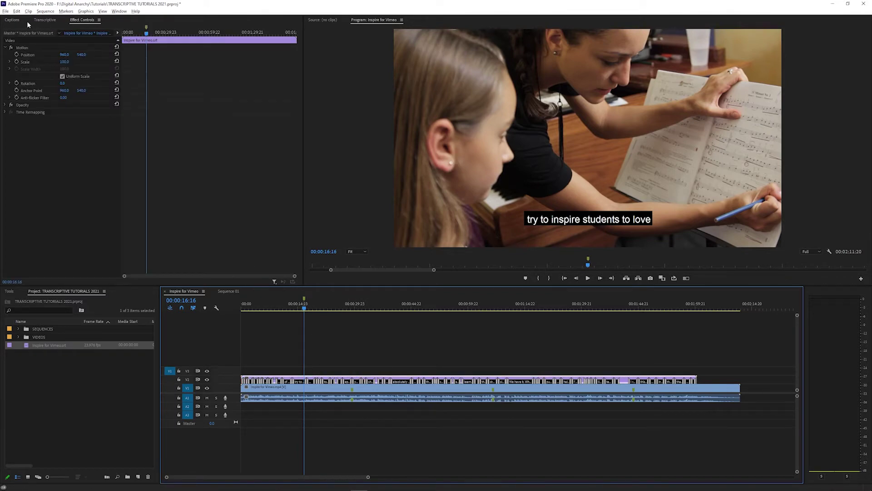
{"action": "left_click", "coordinate": [11, 21]}
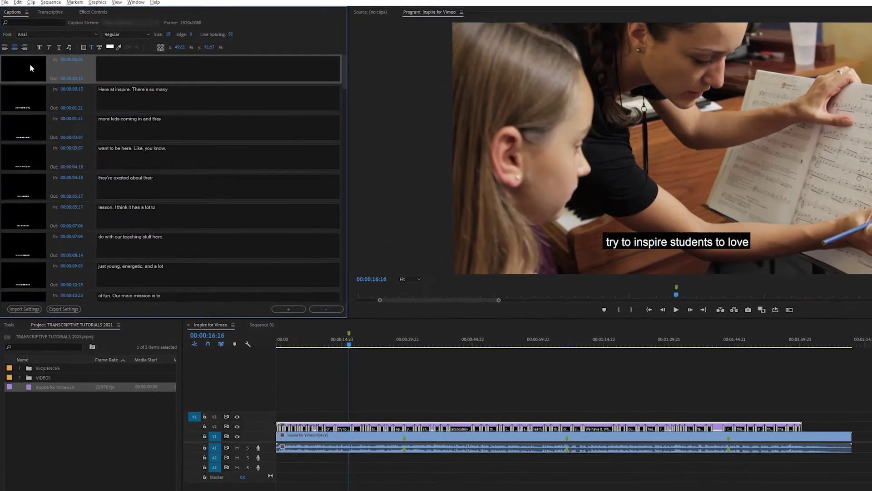
{"action": "right_click", "coordinate": [49, 66]}
{"action": "left_click", "coordinate": [82, 70]}
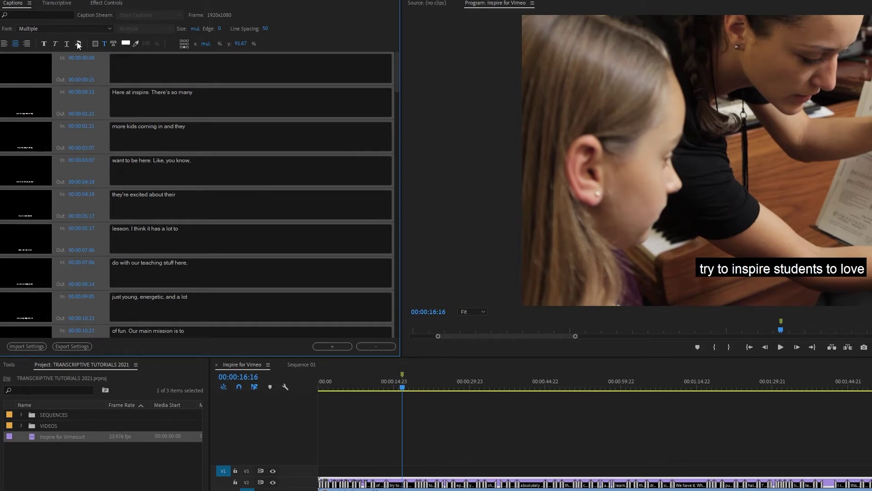
{"action": "left_click", "coordinate": [75, 30]}
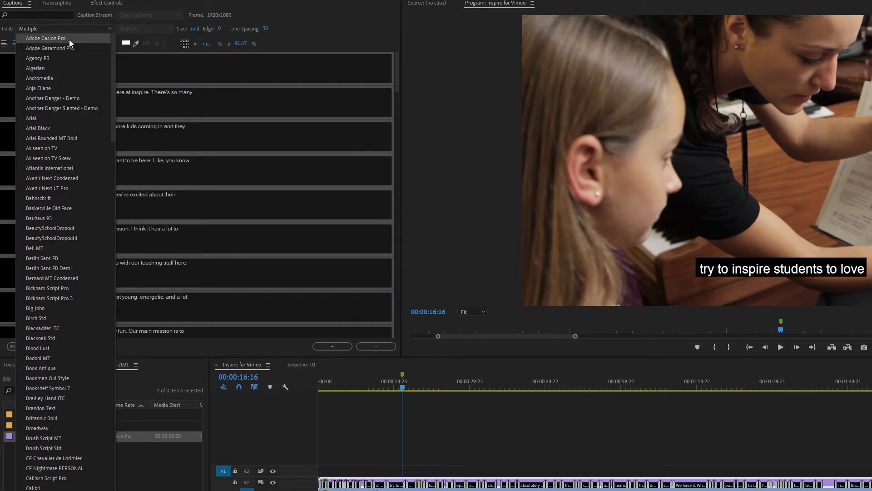
{"action": "left_click", "coordinate": [53, 117]}
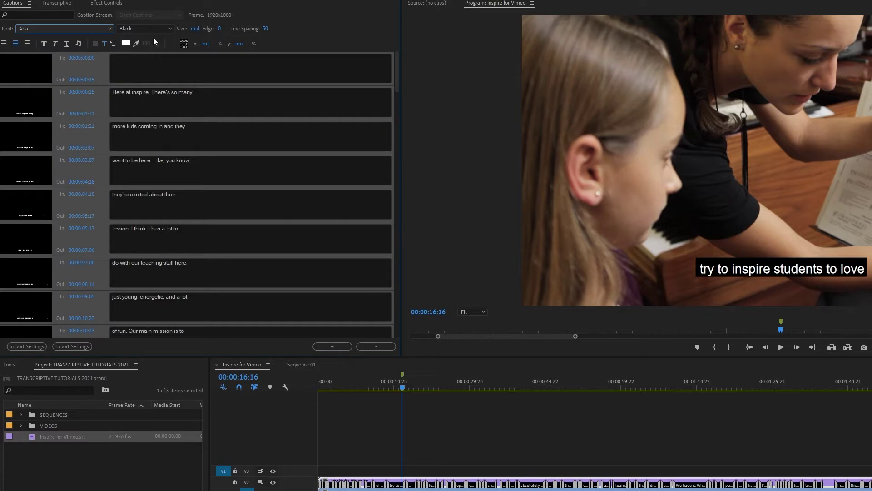
Enlarge the caption font size beyond 40 and place the captions at the bottom of the frame
{"action": "left_click", "coordinate": [192, 29]}
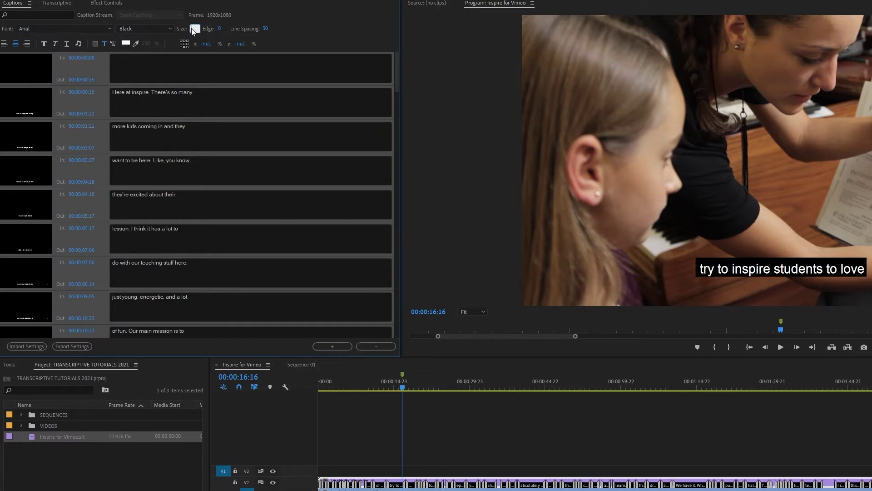
{"action": "type", "text": "40"}
{"action": "key", "text": "Return"}
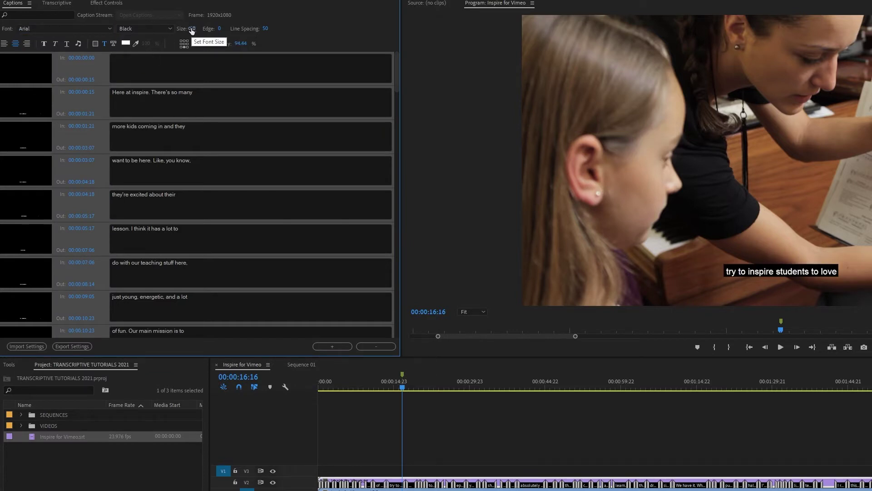
{"action": "left_click", "coordinate": [191, 29]}
{"action": "type", "text": "60"}
{"action": "key", "text": "Return"}
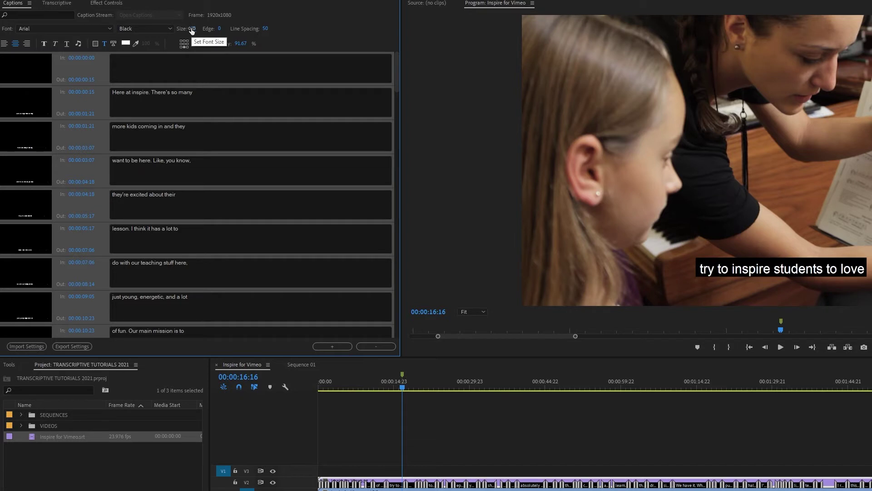
{"action": "left_click", "coordinate": [185, 43]}
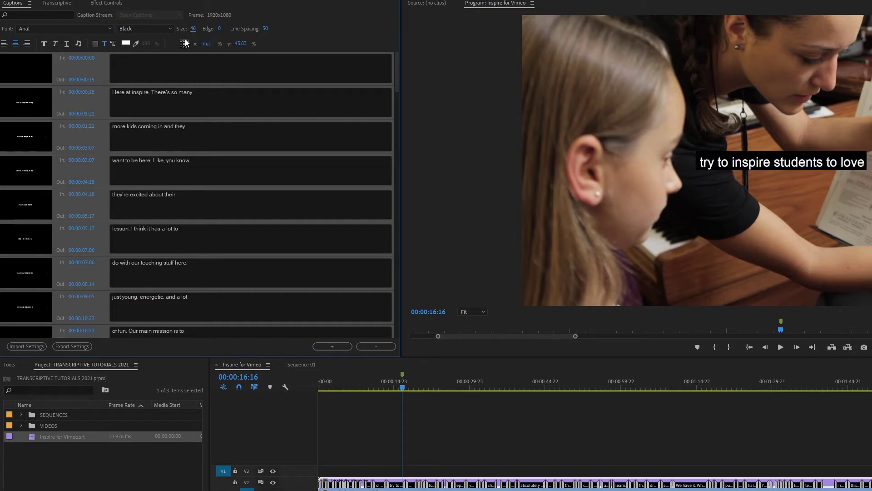
{"action": "left_click", "coordinate": [185, 40]}
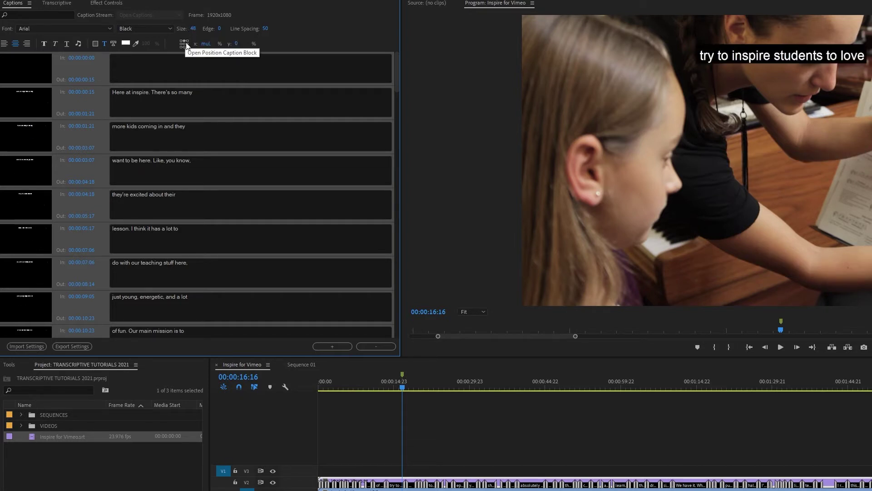
{"action": "left_click", "coordinate": [185, 43]}
{"action": "left_click", "coordinate": [185, 46]}
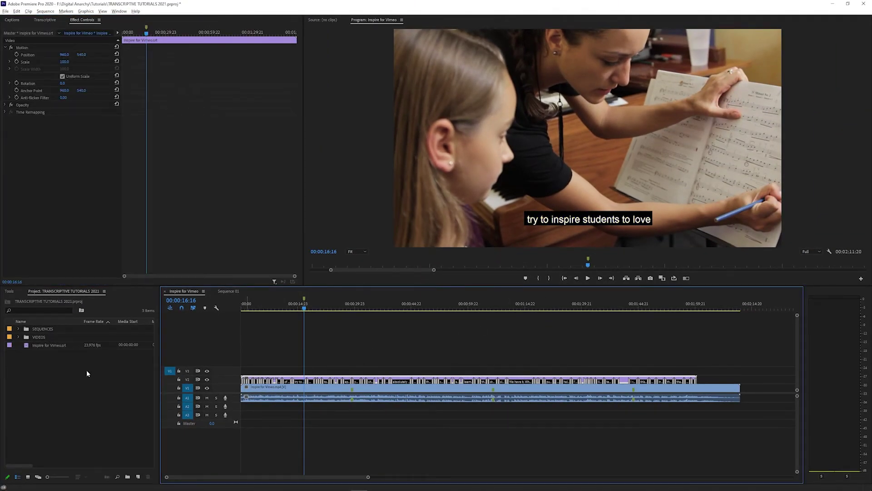
Confirm the Inspire for Vimeo.srt caption clip settings at Width 1920 and Height 1080
{"action": "right_click", "coordinate": [62, 349]}
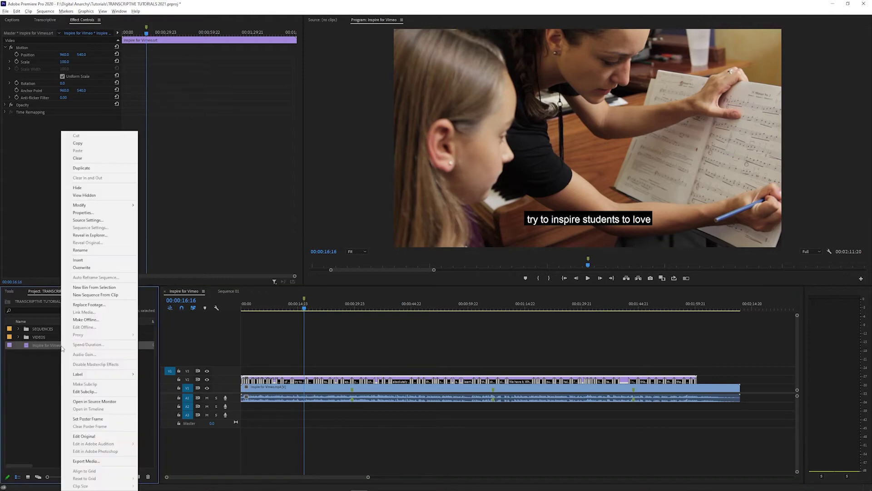
{"action": "mouse_move", "coordinate": [79, 209]}
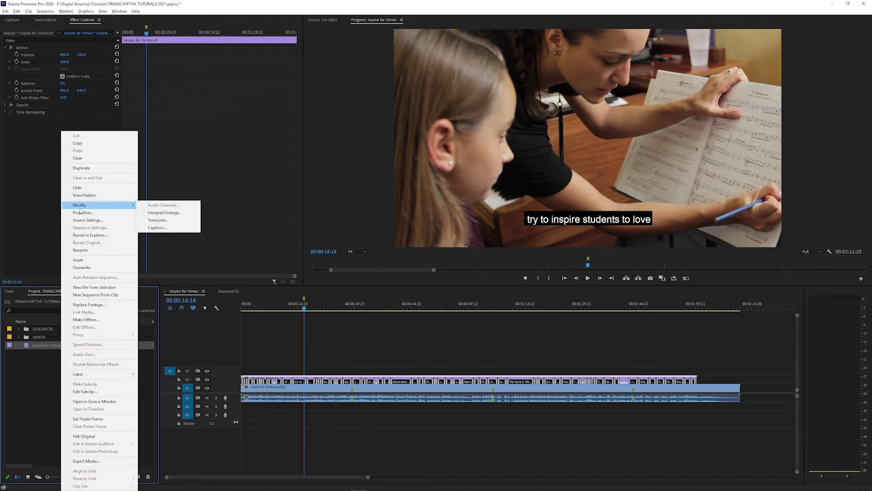
{"action": "left_click", "coordinate": [169, 228]}
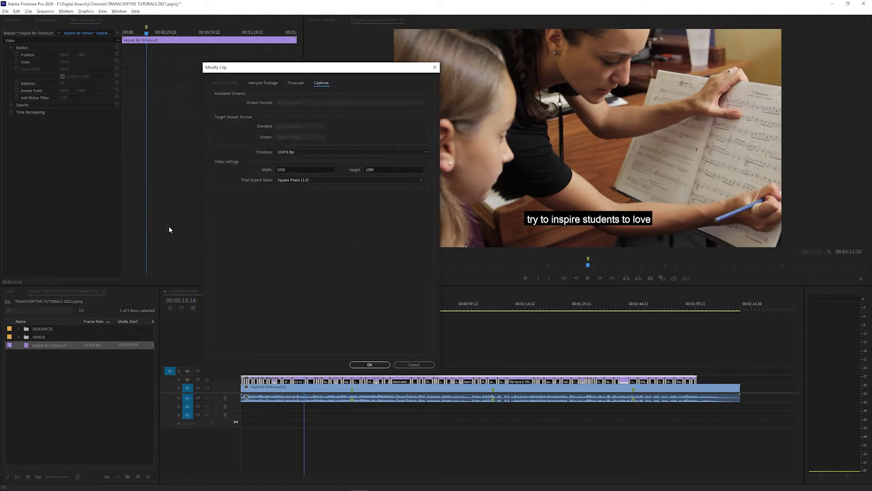
{"action": "left_click", "coordinate": [297, 170]}
{"action": "left_click", "coordinate": [385, 170]}
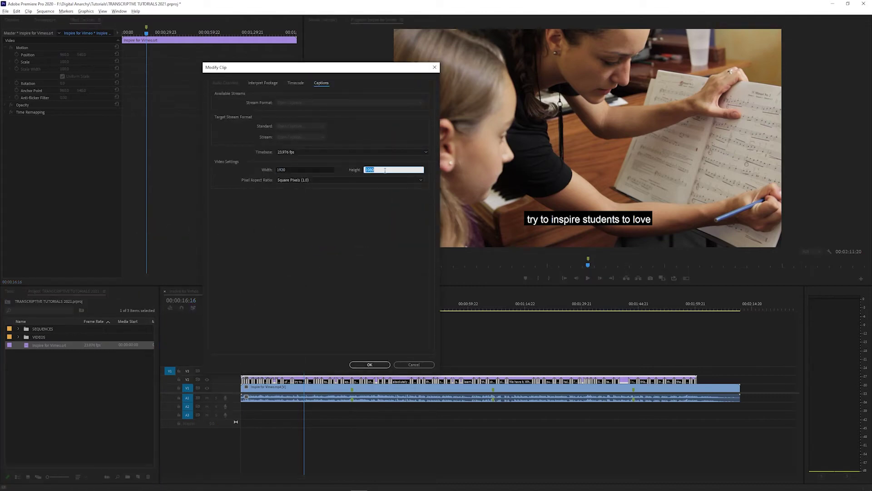
{"action": "left_click", "coordinate": [362, 364]}
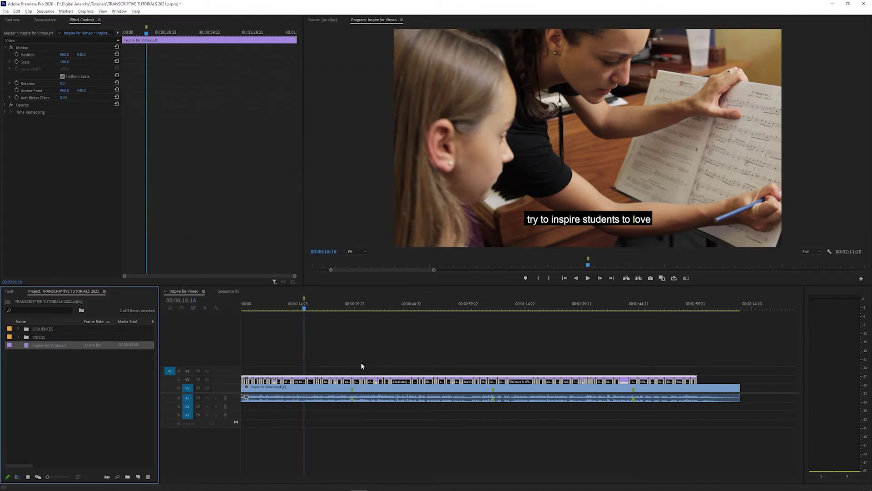
Review and accept the SRT caption import settings, then return to the Transcriptive transcript
{"action": "left_click", "coordinate": [12, 20]}
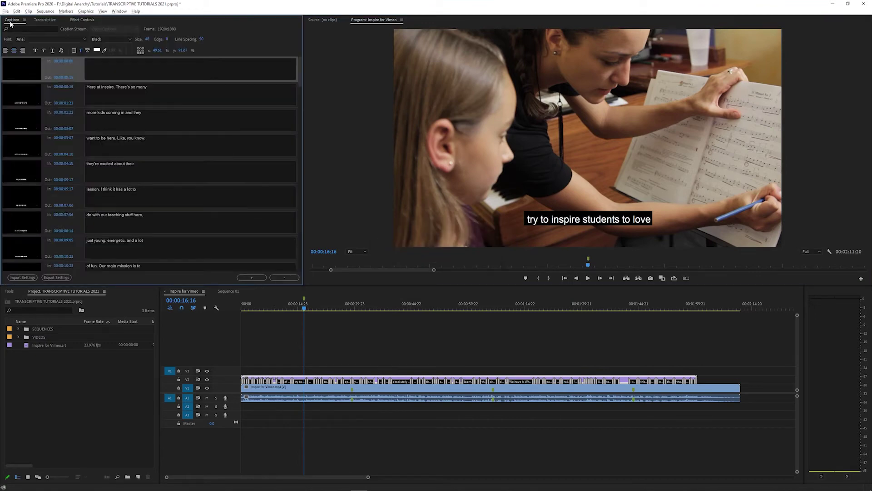
{"action": "left_click", "coordinate": [22, 277]}
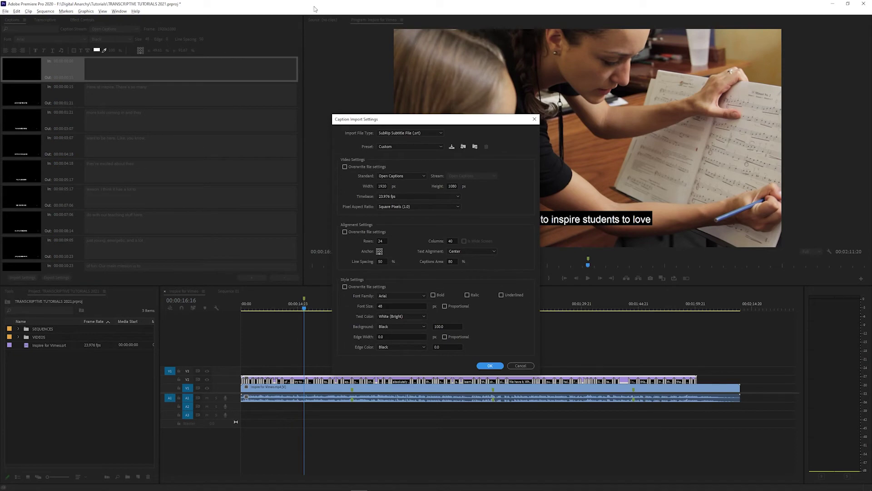
{"action": "left_click", "coordinate": [490, 366]}
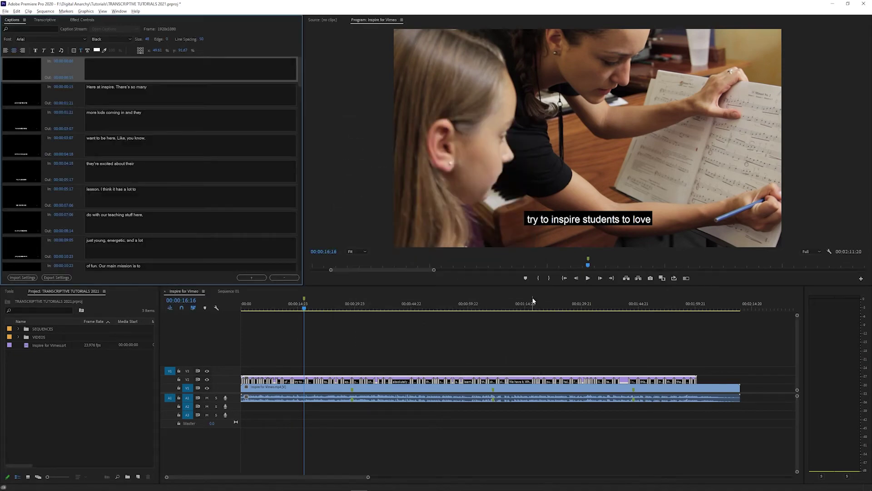
{"action": "left_click", "coordinate": [757, 311]}
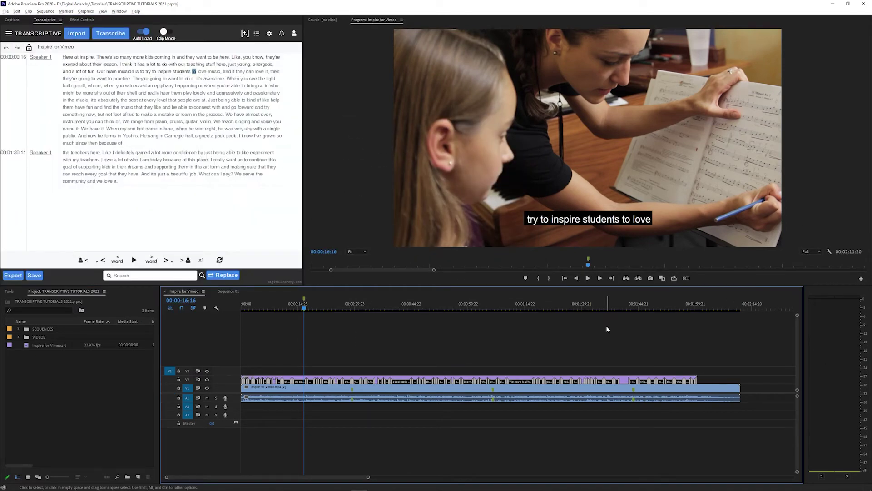
{"action": "key", "text": "ctrl+m"}
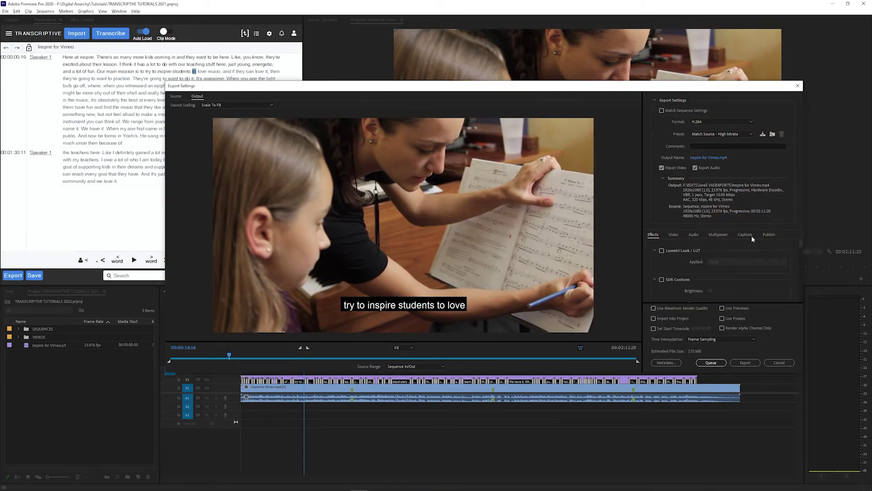
Set the export's caption option to Burn Captions Into Video and close Export Settings
{"action": "left_click", "coordinate": [747, 235]}
{"action": "left_click", "coordinate": [780, 251]}
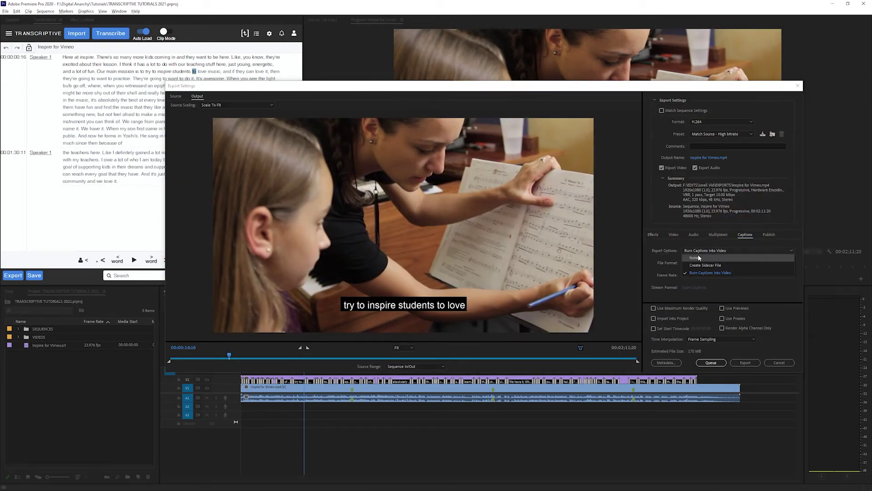
{"action": "left_click", "coordinate": [693, 273]}
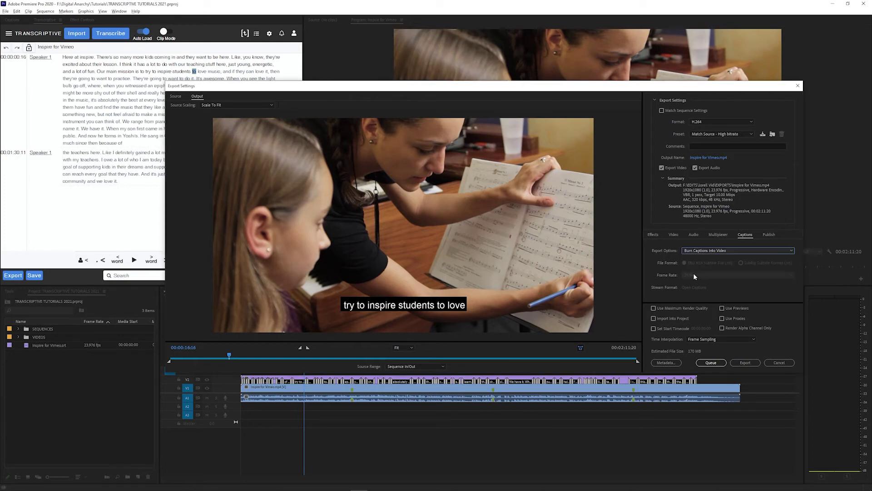
{"action": "left_click", "coordinate": [743, 365]}
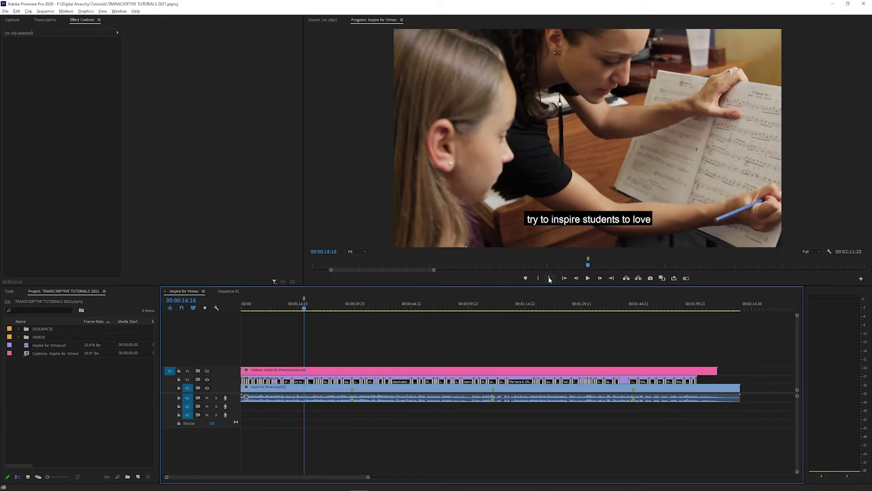
In Transcriptive's export options, choose the CEA-608 standard and the CC1 stream
{"action": "left_click", "coordinate": [53, 21]}
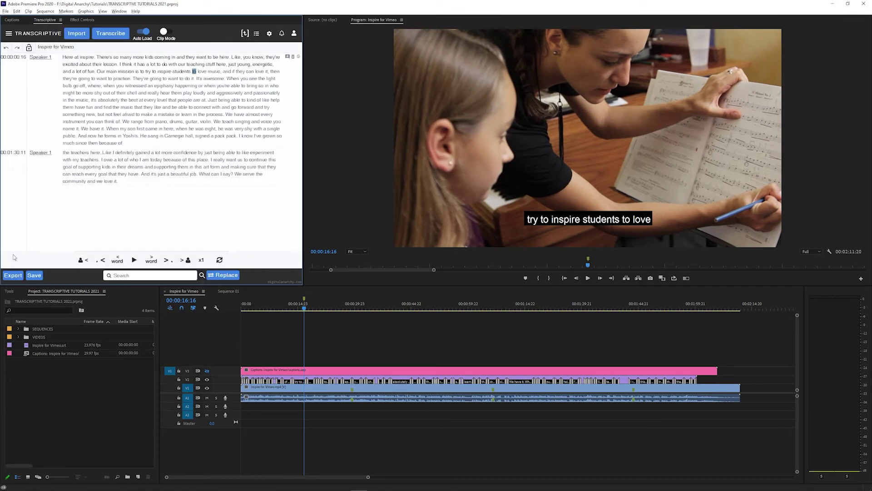
{"action": "left_click", "coordinate": [7, 275]}
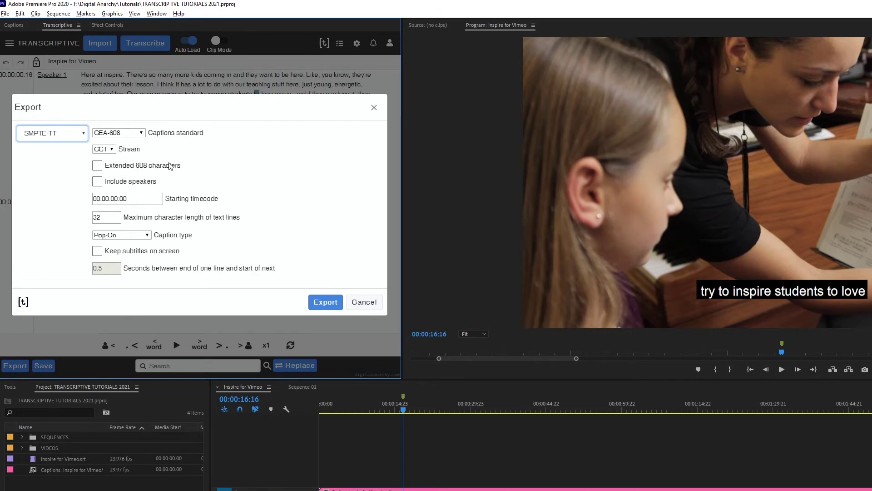
{"action": "left_click", "coordinate": [136, 133]}
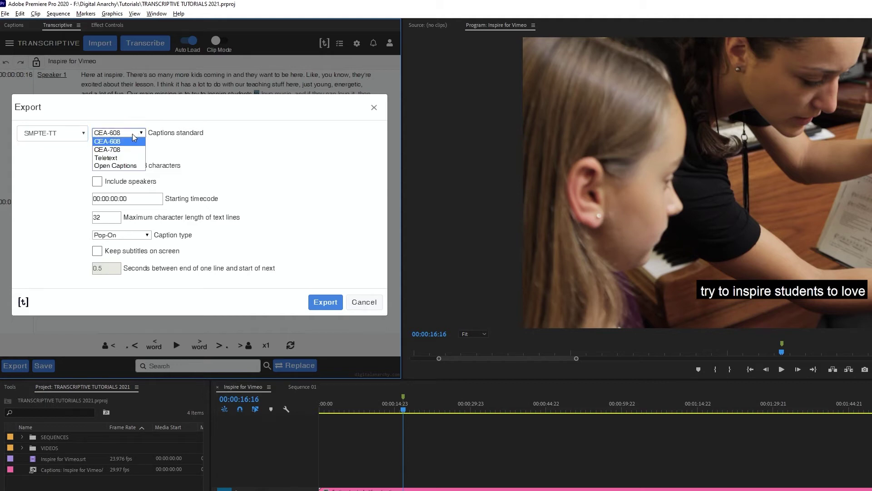
{"action": "left_click", "coordinate": [113, 141]}
{"action": "left_click", "coordinate": [110, 149]}
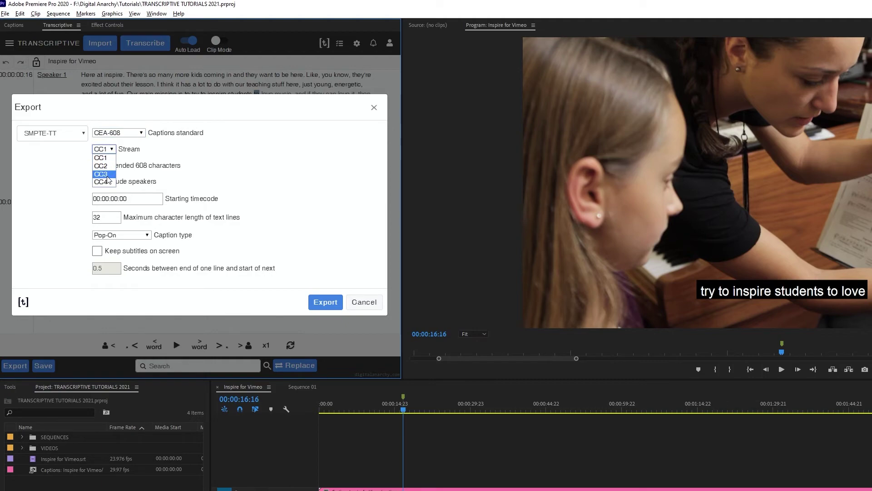
{"action": "left_click", "coordinate": [110, 161]}
Save Inspire for Vimeo.xml over the existing file and import it into the project
{"action": "left_click", "coordinate": [326, 302]}
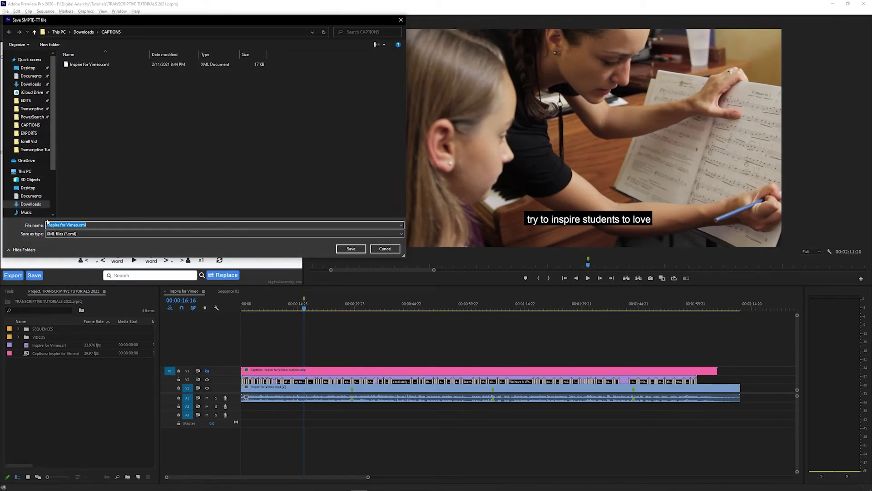
{"action": "left_click", "coordinate": [345, 250]}
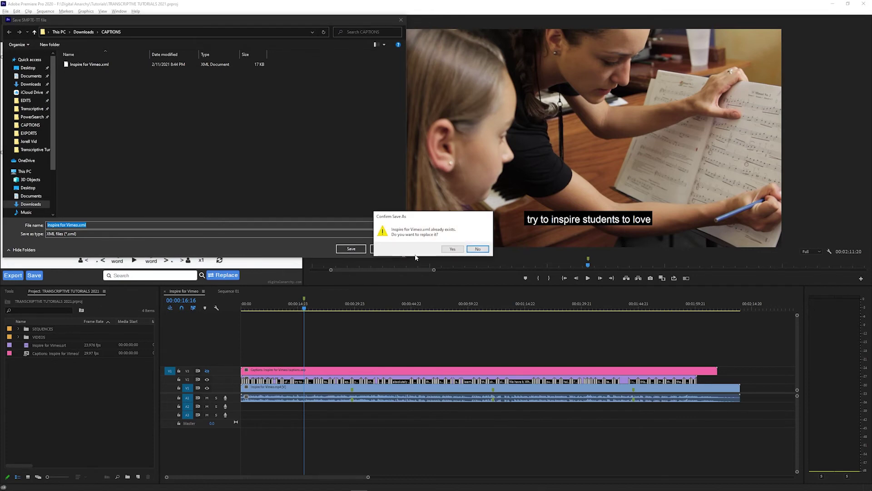
{"action": "left_click", "coordinate": [453, 249]}
{"action": "key", "text": "ctrl+i"}
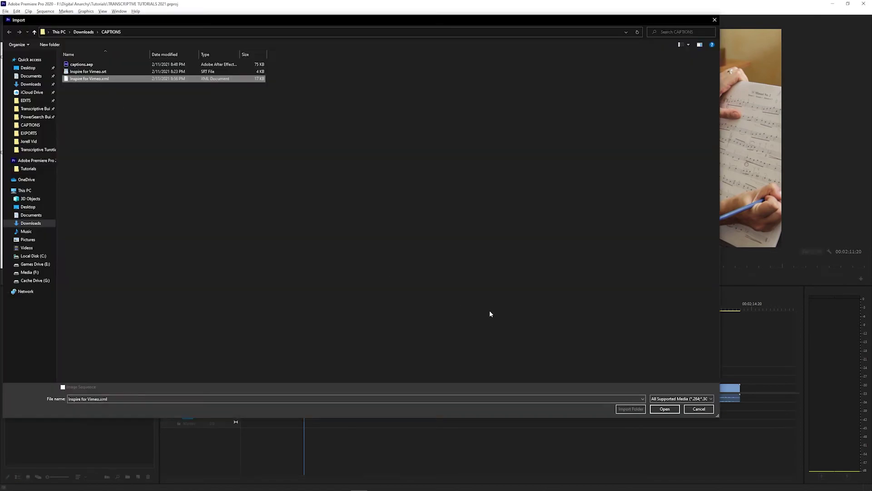
{"action": "left_click", "coordinate": [665, 409]}
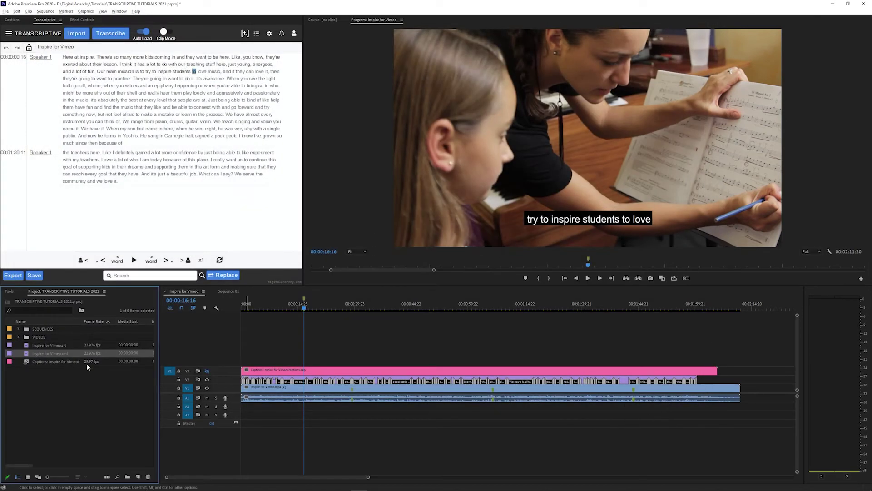
Drag Inspire for Vimeo.xml above V3, switch off V2's output, and show its caption list
{"action": "left_click_drag", "start_coordinate": [11, 349], "coordinate": [231, 353]}
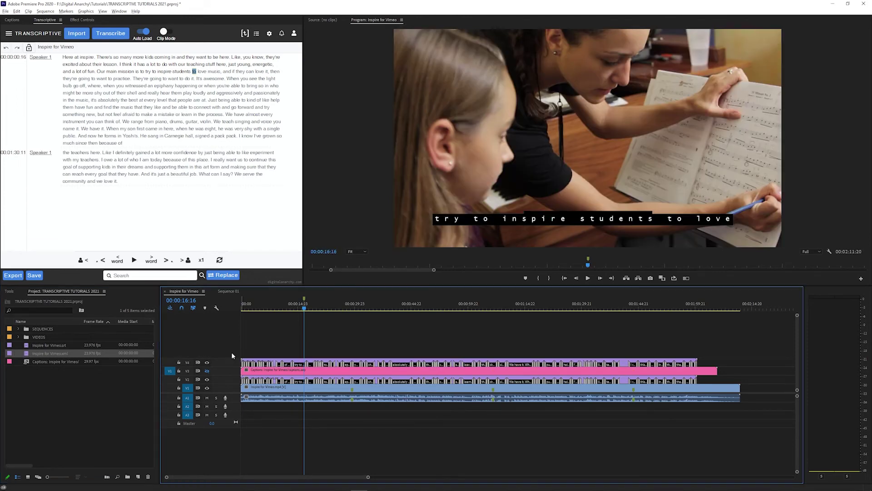
{"action": "left_click", "coordinate": [206, 380]}
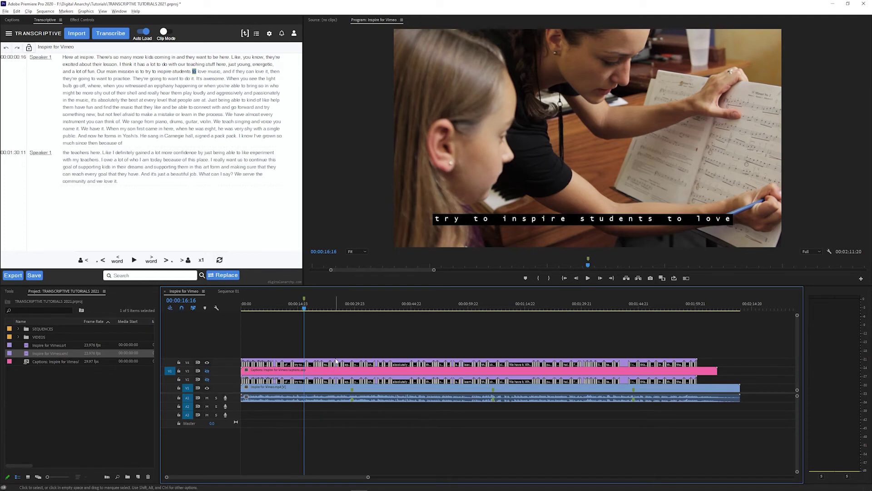
{"action": "left_click", "coordinate": [19, 21]}
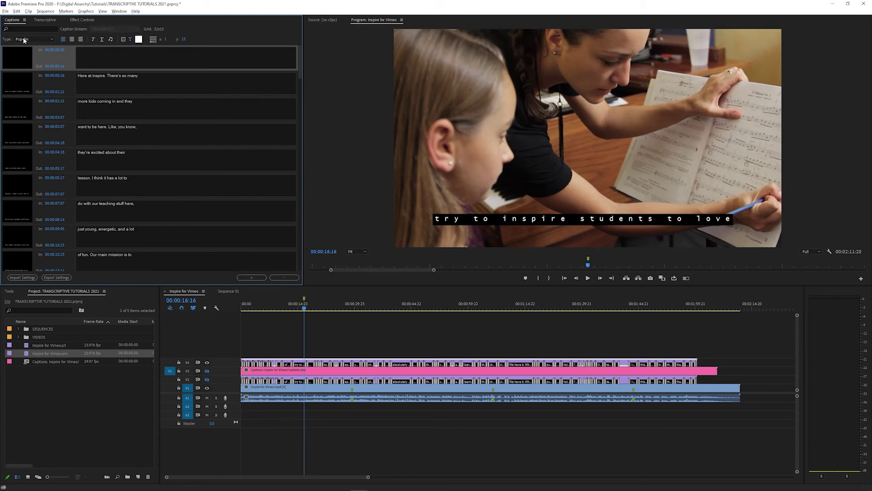
Open the Program monitor's Closed Captions Display settings and expand the Standard list
{"action": "left_click", "coordinate": [491, 333]}
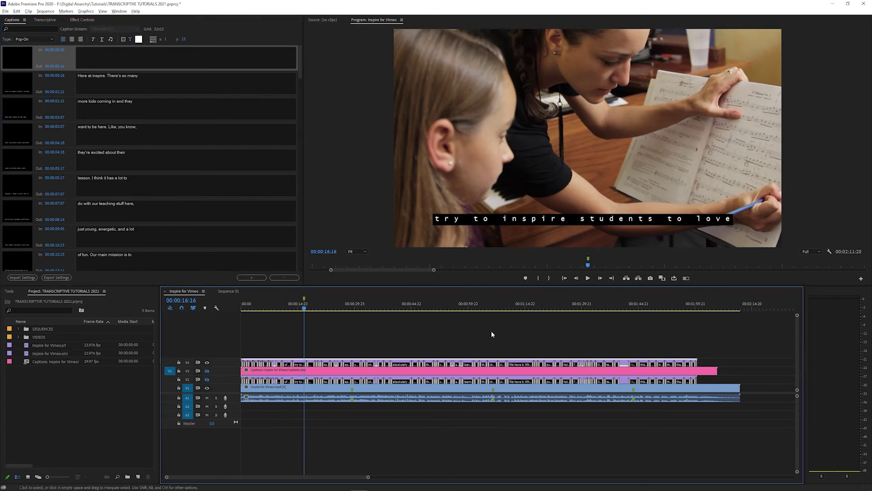
{"action": "left_click", "coordinate": [830, 252]}
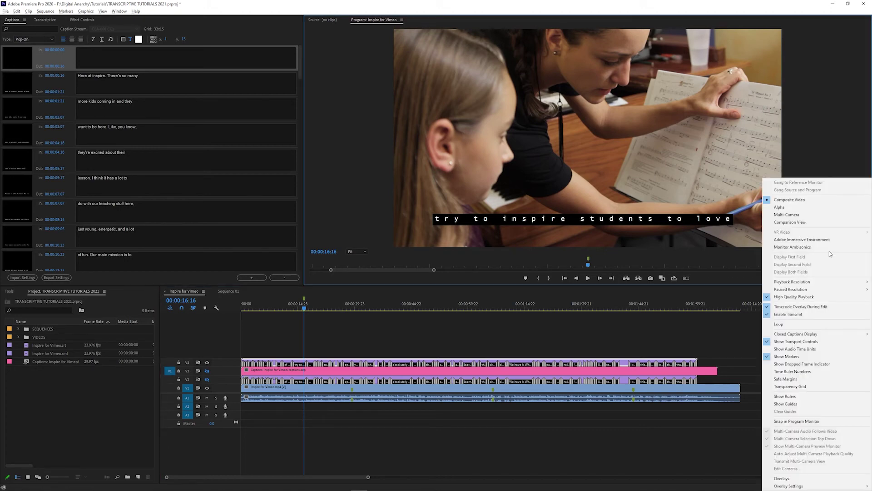
{"action": "mouse_move", "coordinate": [809, 334]}
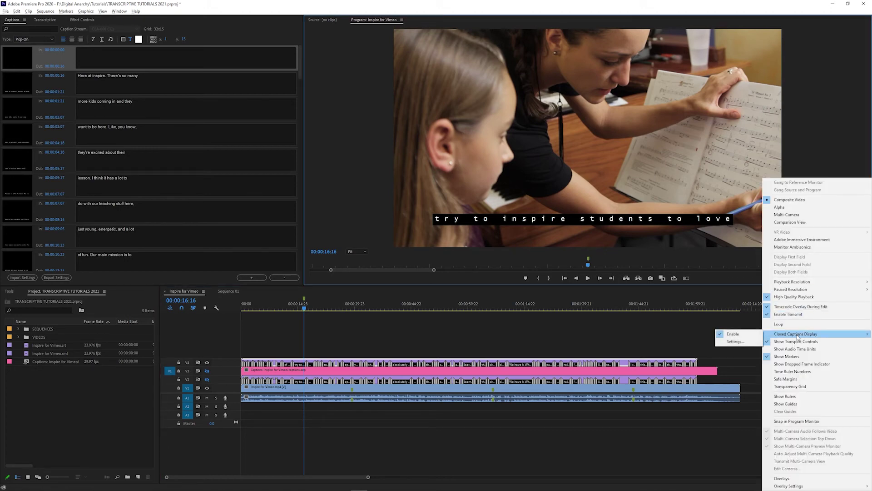
{"action": "left_click", "coordinate": [736, 341]}
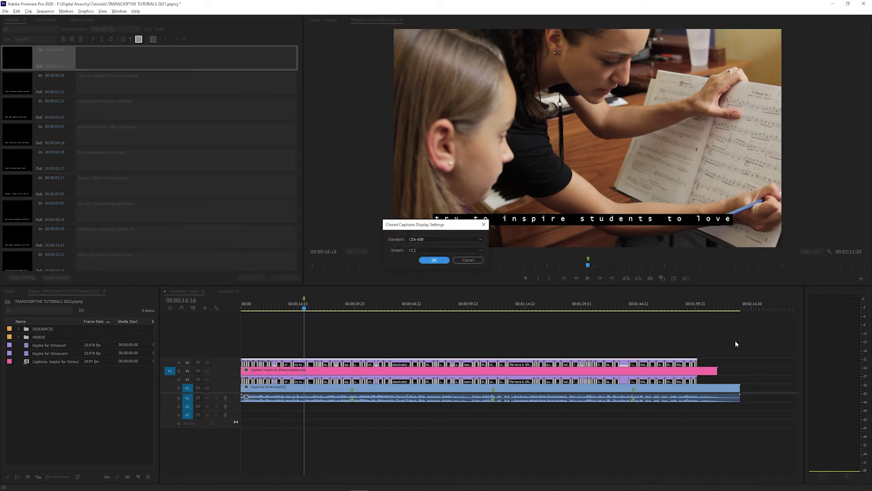
{"action": "left_click", "coordinate": [449, 239]}
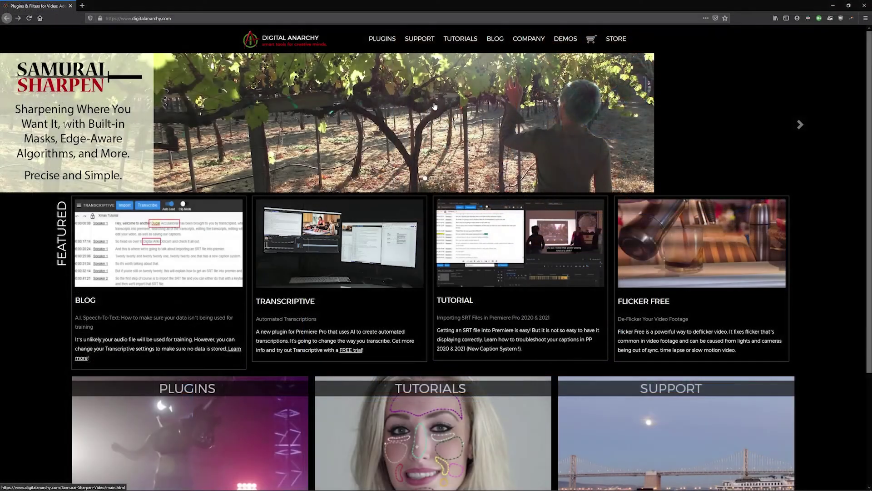
Go to the free After Effects SRT Importer script's Plugin Demos page on digitalanarchy.com
{"action": "mouse_move", "coordinate": [377, 40]}
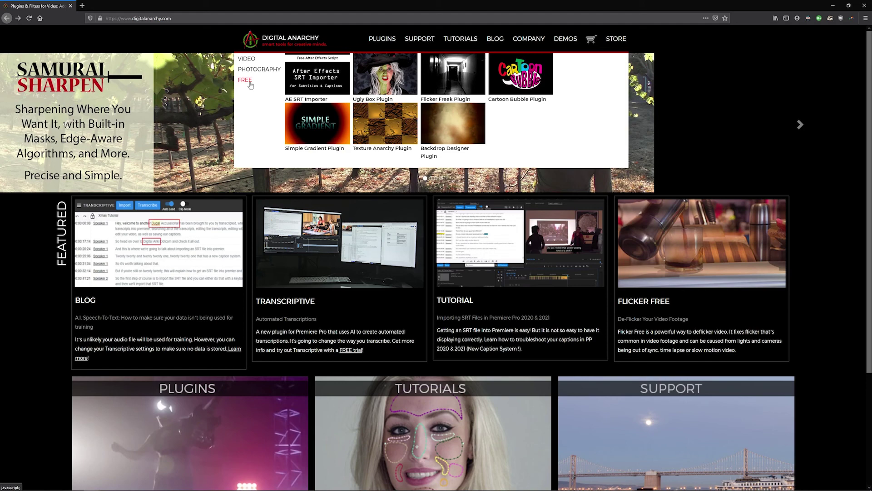
{"action": "left_click", "coordinate": [340, 82]}
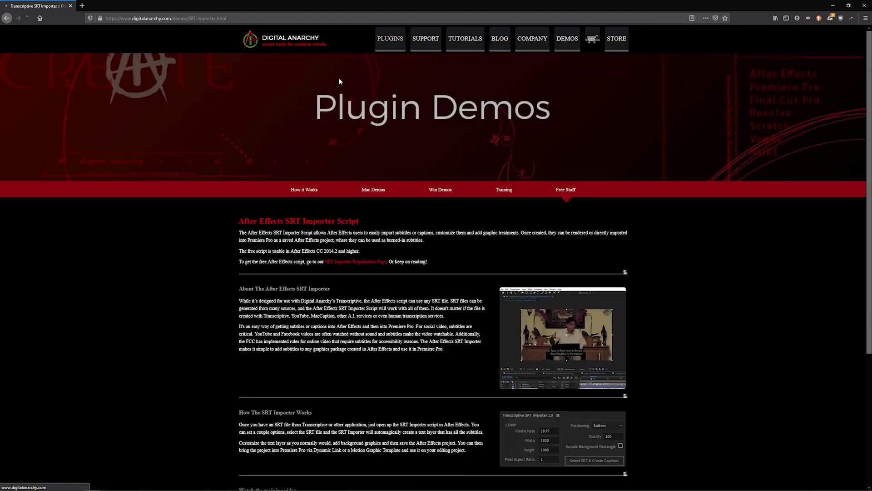